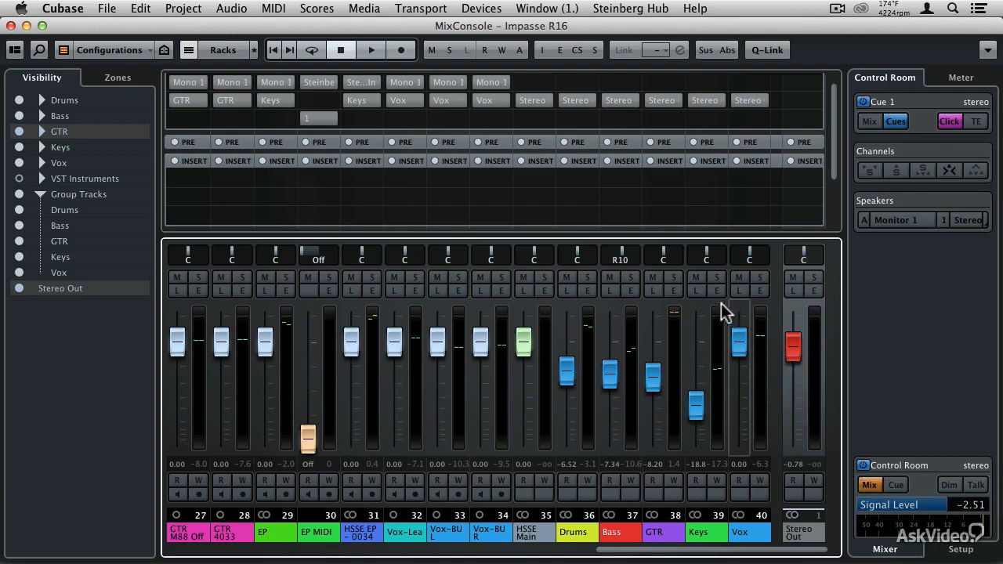
Solo the GTR group bus, check its guitar channels in the mixer, and close the MixConsole.
click(676, 277)
drag(662, 551, 438, 553)
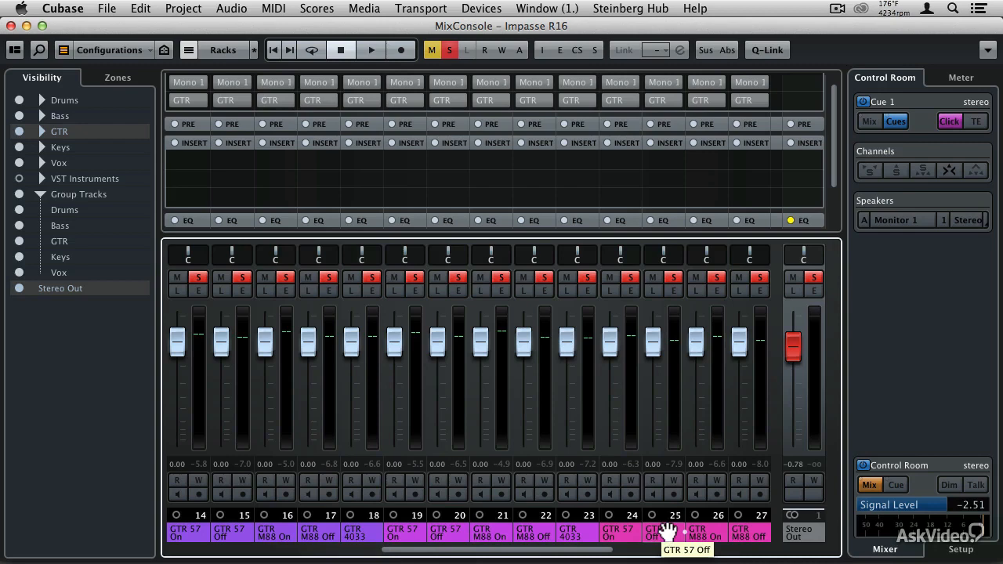
key(F3)
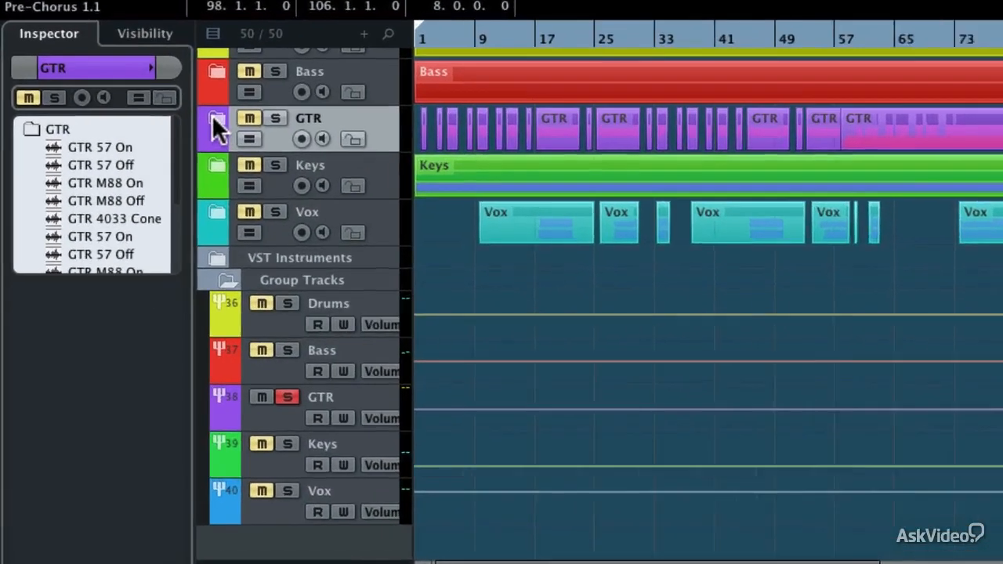
Expand the GTR folder and select tracks 15 (57 Off), 16 (M88 On) and 18 (4033 Cone).
click(149, 184)
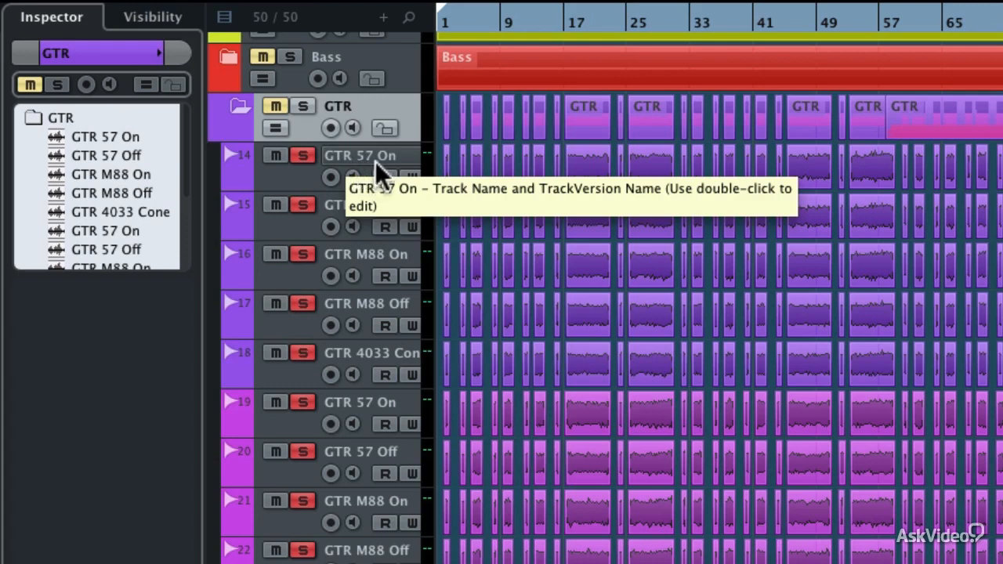
click(295, 225)
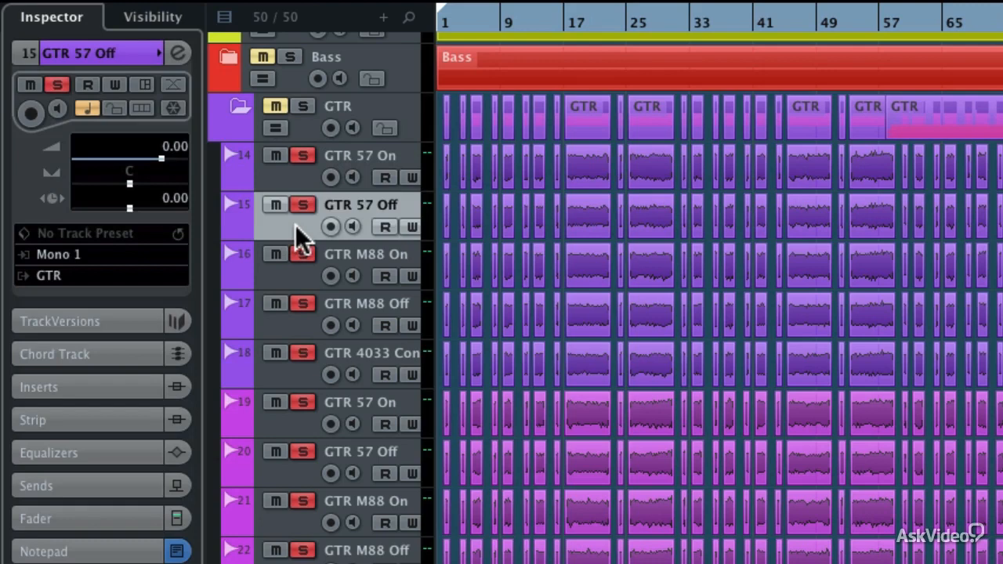
shift+click(301, 274)
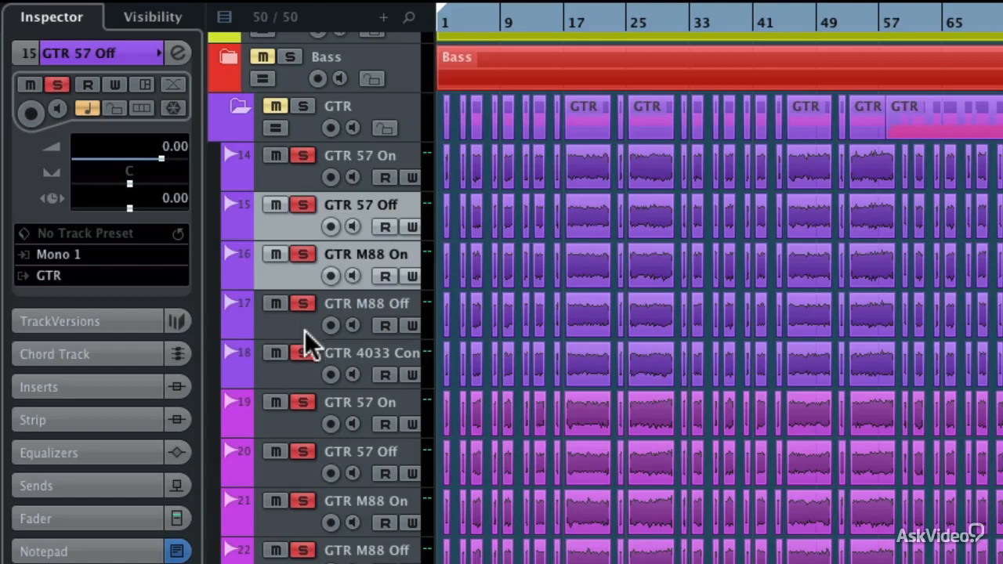
ctrl+click(300, 373)
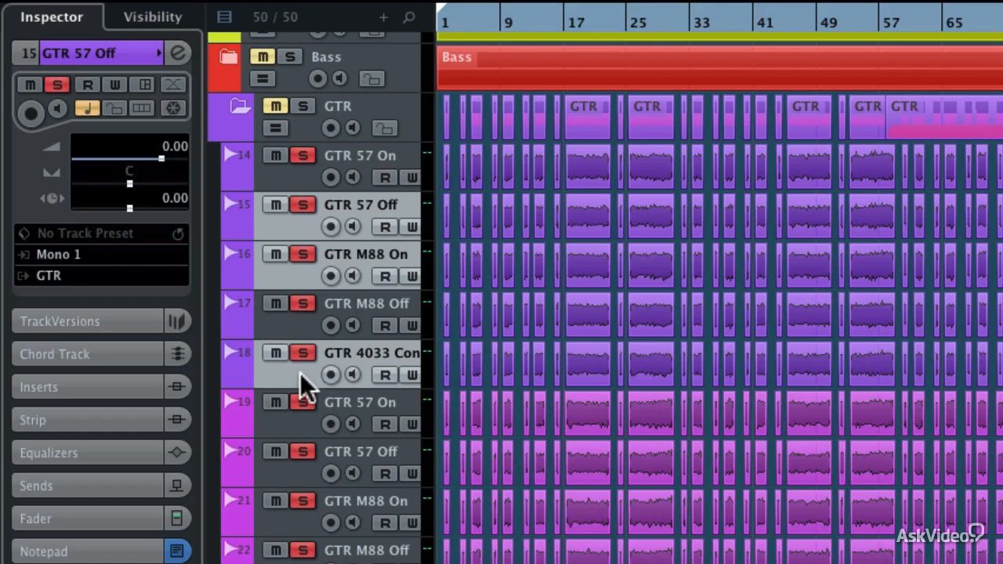
Add GTR tracks 20, 21, 23, 25, 26 and 28 to the selection.
scroll(300, 373, down, 5)
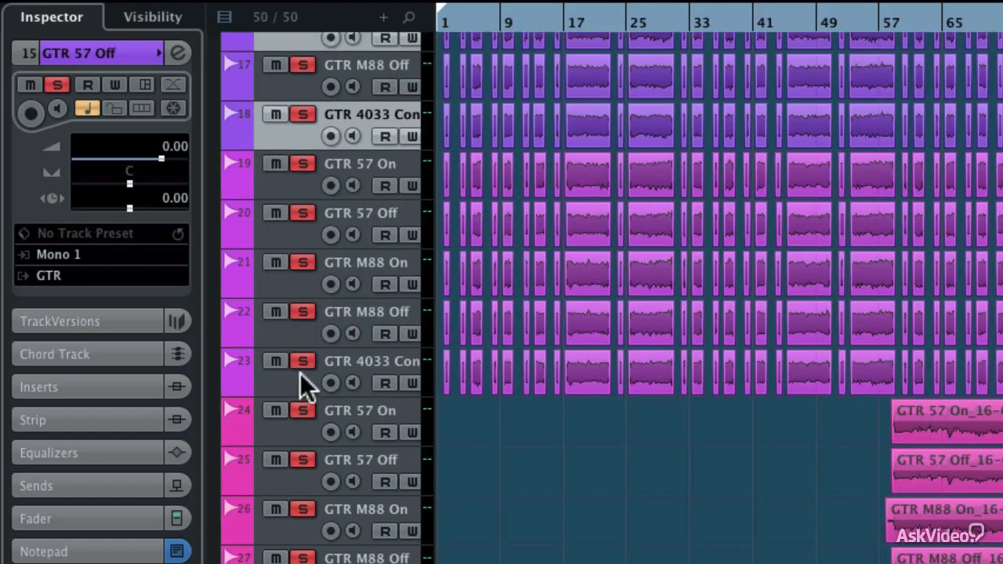
shift+click(298, 235)
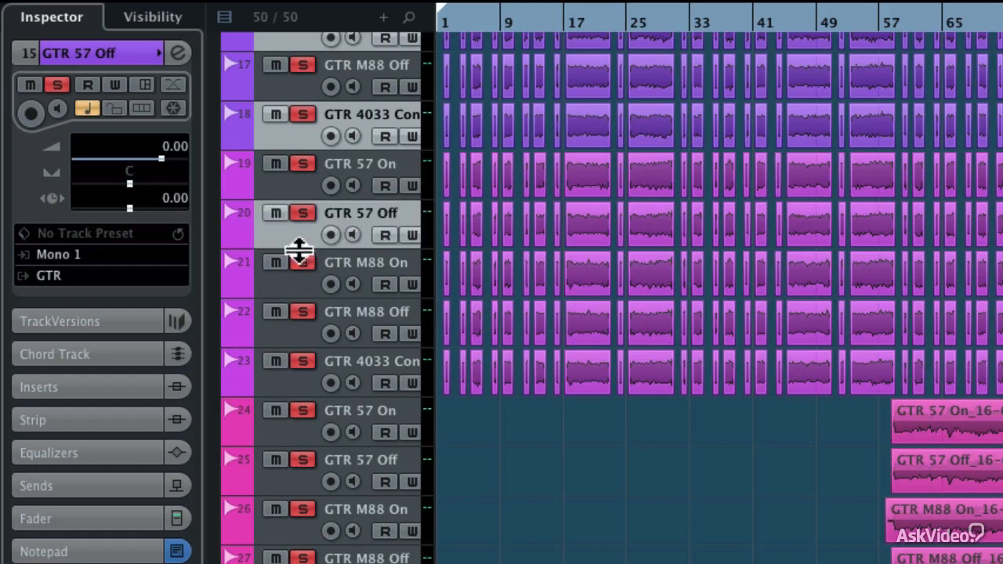
shift+click(296, 289)
super+click(296, 376)
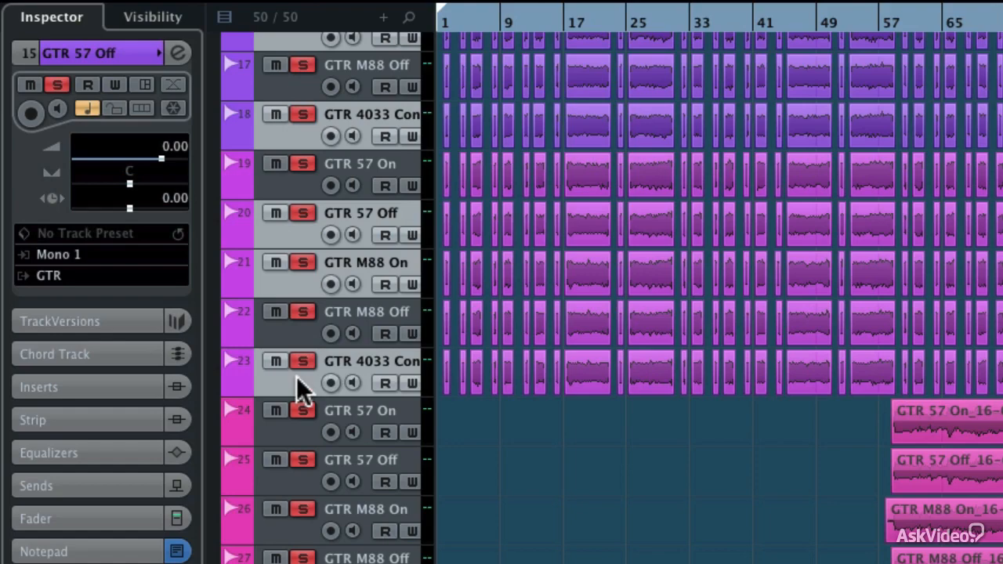
scroll(298, 376, down, 5)
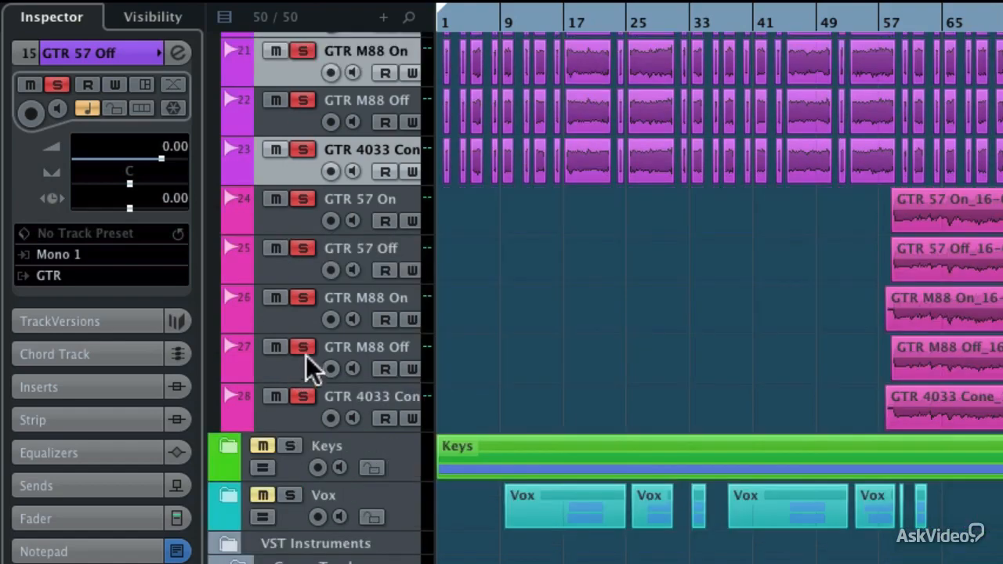
super+click(299, 272)
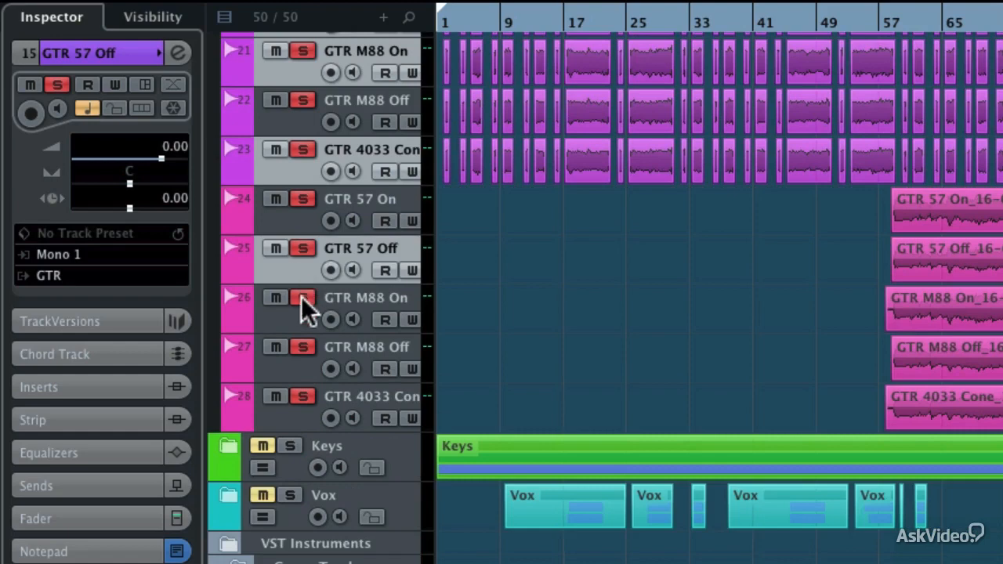
super+click(301, 316)
super+click(301, 353)
super+click(300, 412)
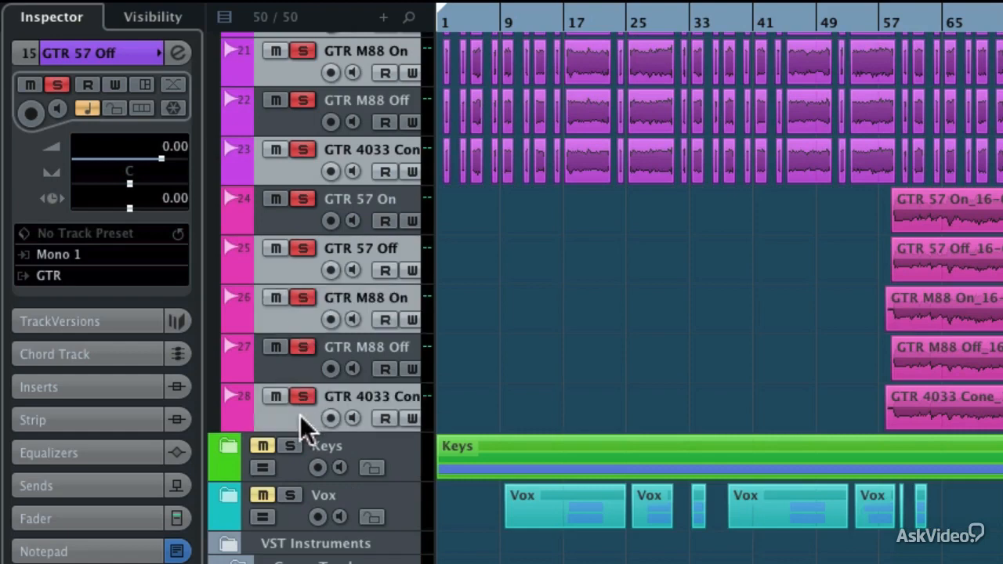
Disable the selected 57 Off, M88 On and 4033 Cone tracks and collapse the GTR folder.
right_click(300, 181)
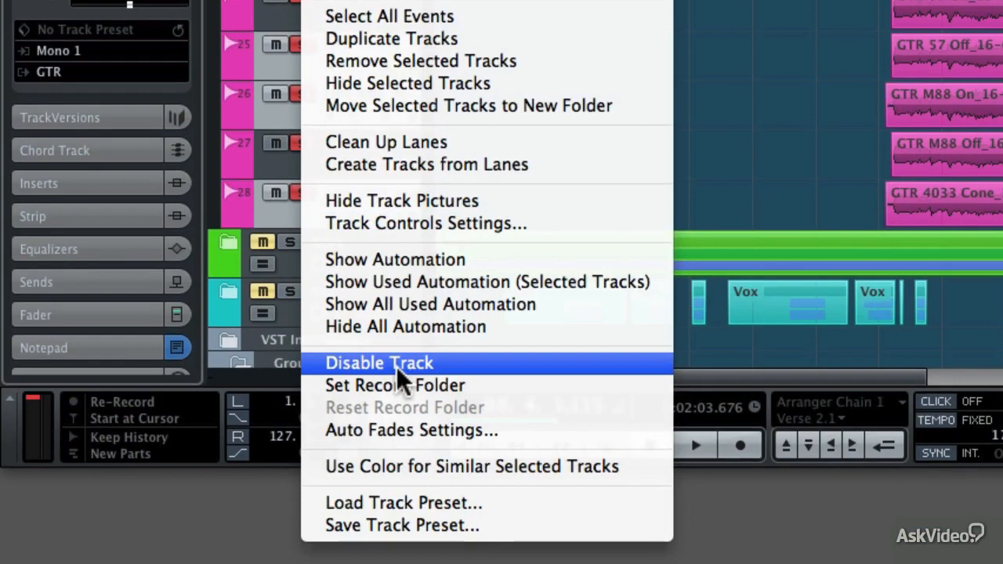
click(397, 366)
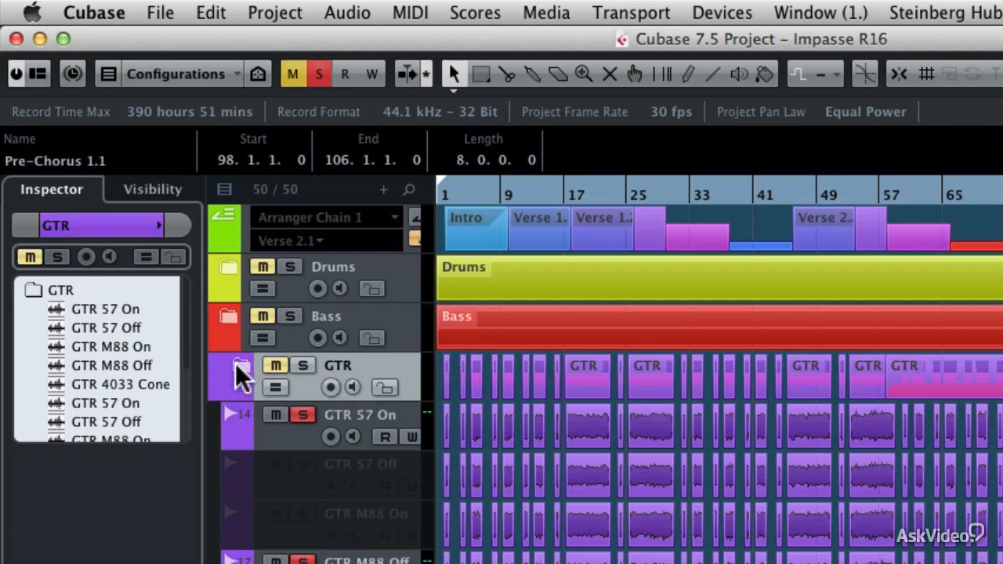
click(235, 363)
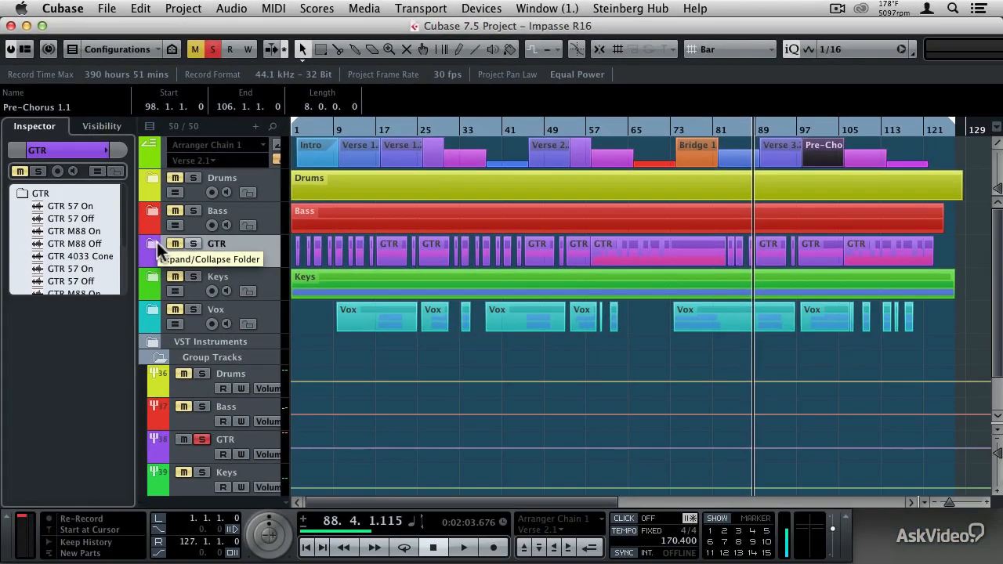
Reopen the MixConsole with F3 and scroll to show channels 11 onward.
key(F3)
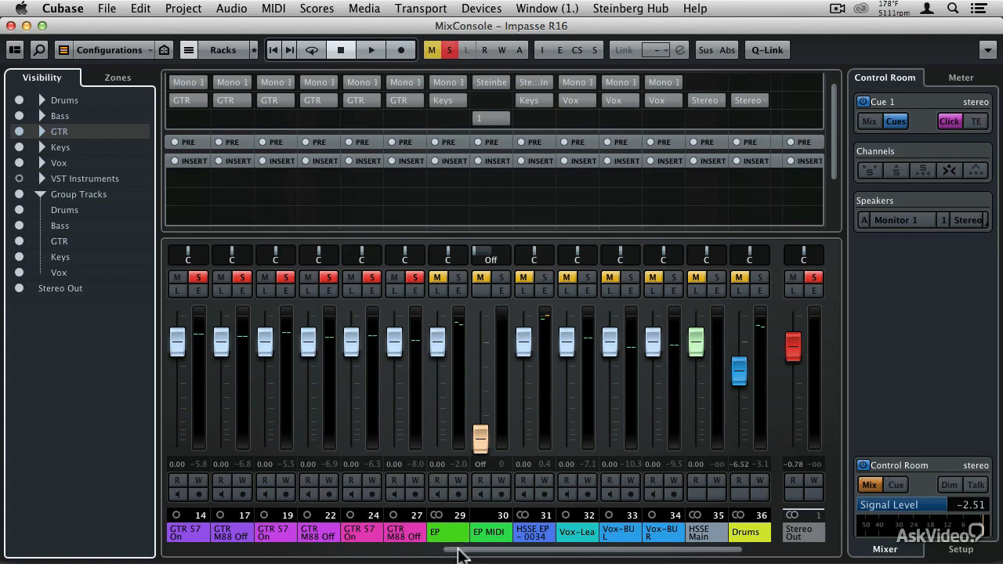
drag(463, 553, 396, 553)
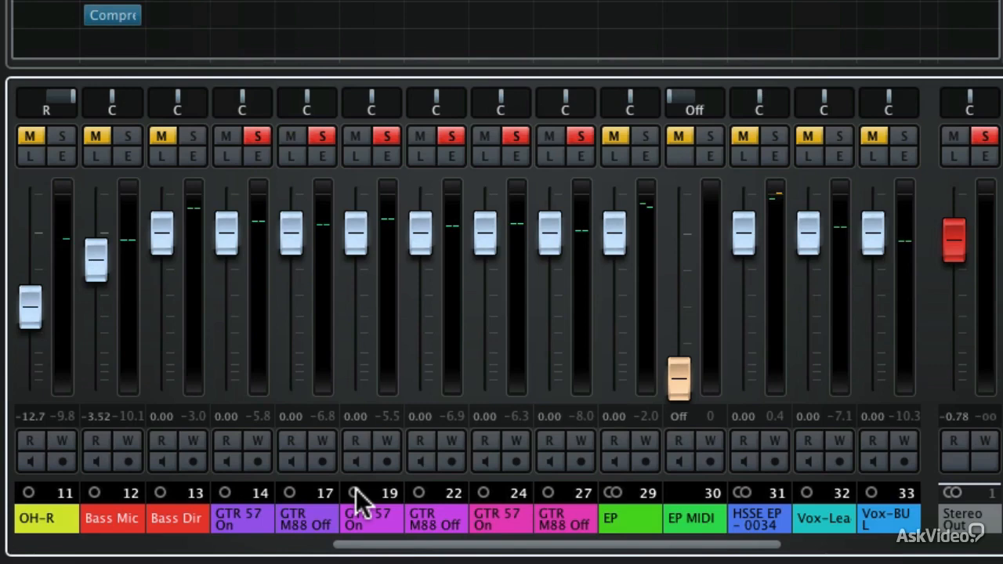
During playback, pan channels 14 and 17 left and GTR 57 On channel 19 right, then show the Control Room.
key(space)
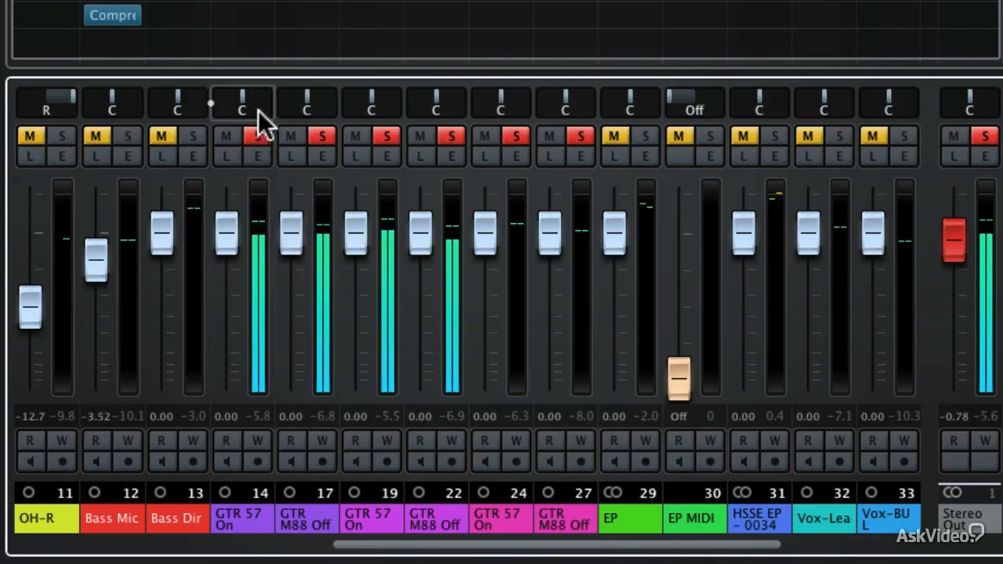
drag(246, 102, 200, 102)
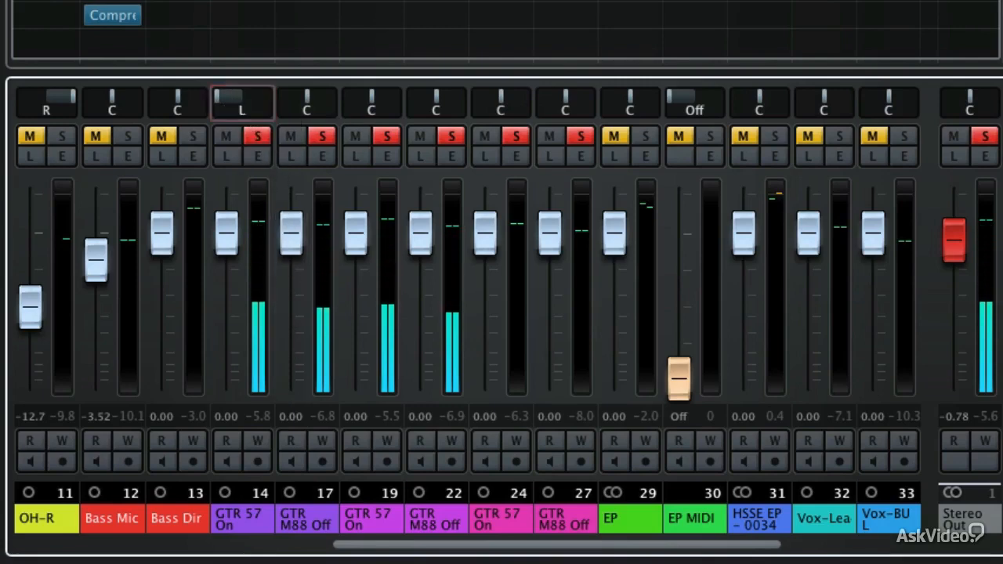
drag(308, 106, 262, 102)
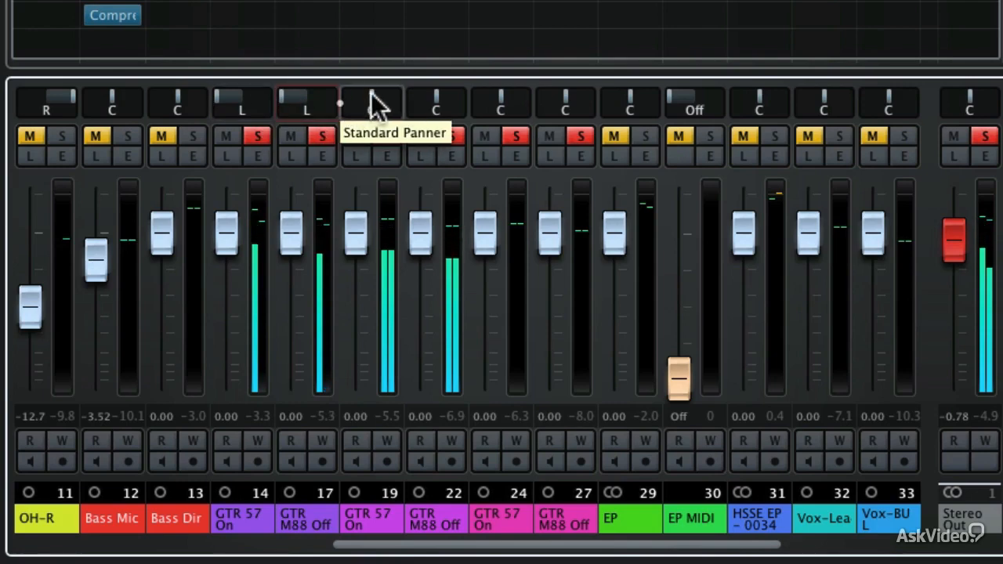
drag(371, 104, 476, 98)
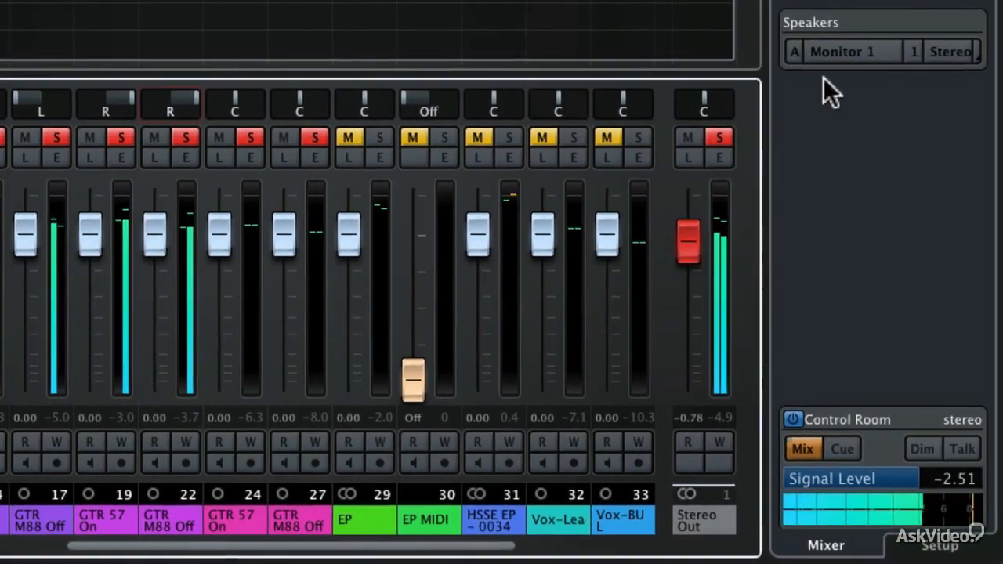
click(939, 53)
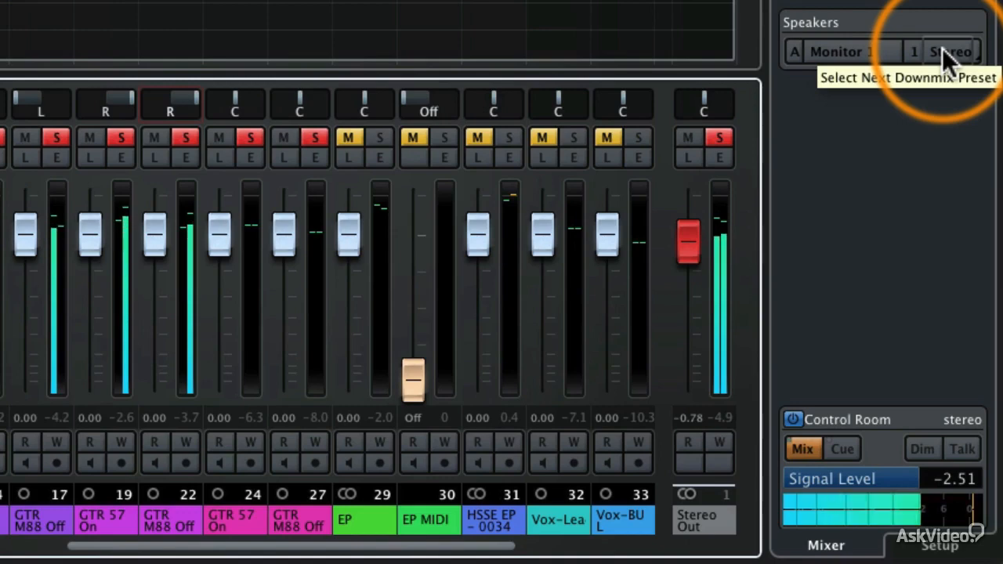
click(941, 51)
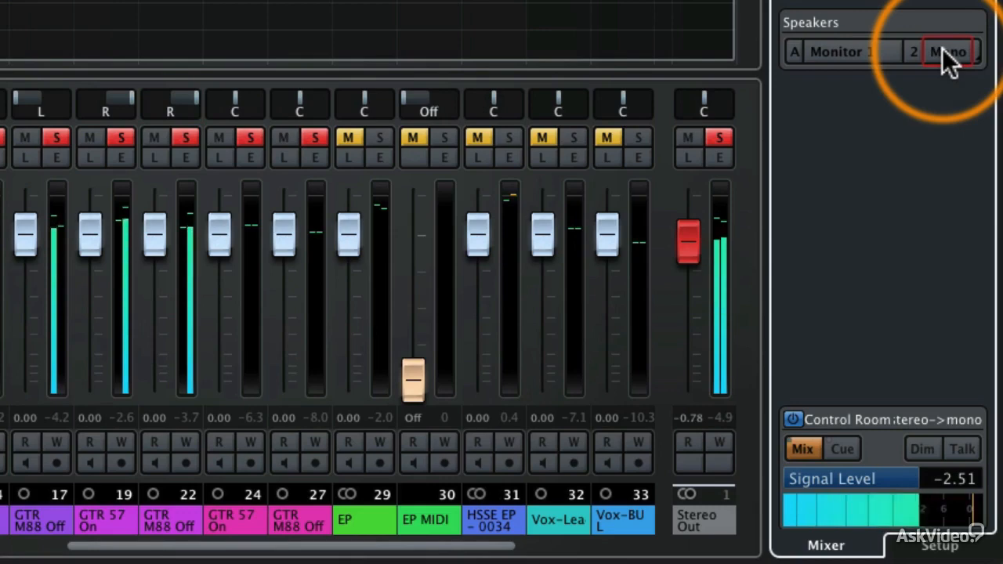
click(942, 50)
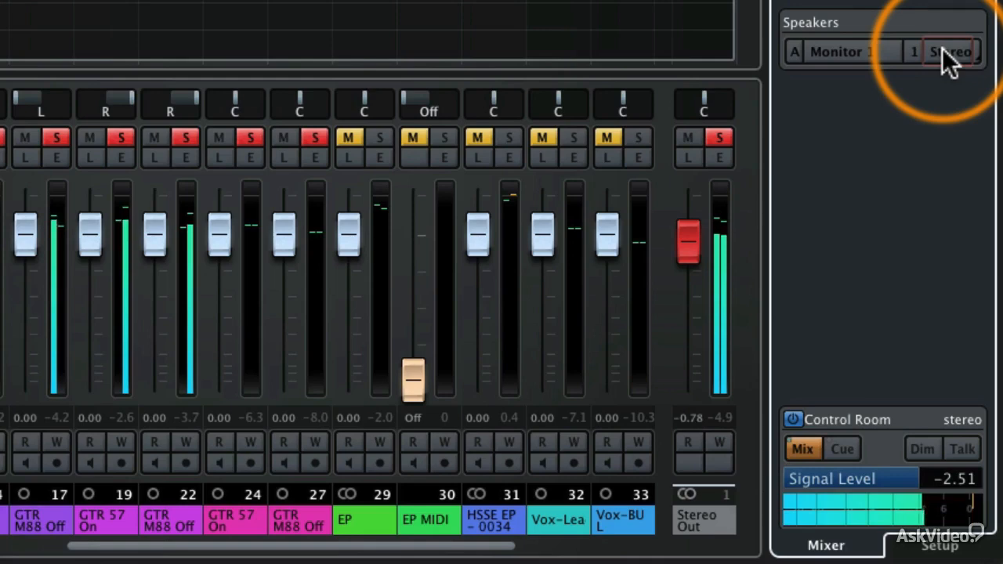
click(942, 49)
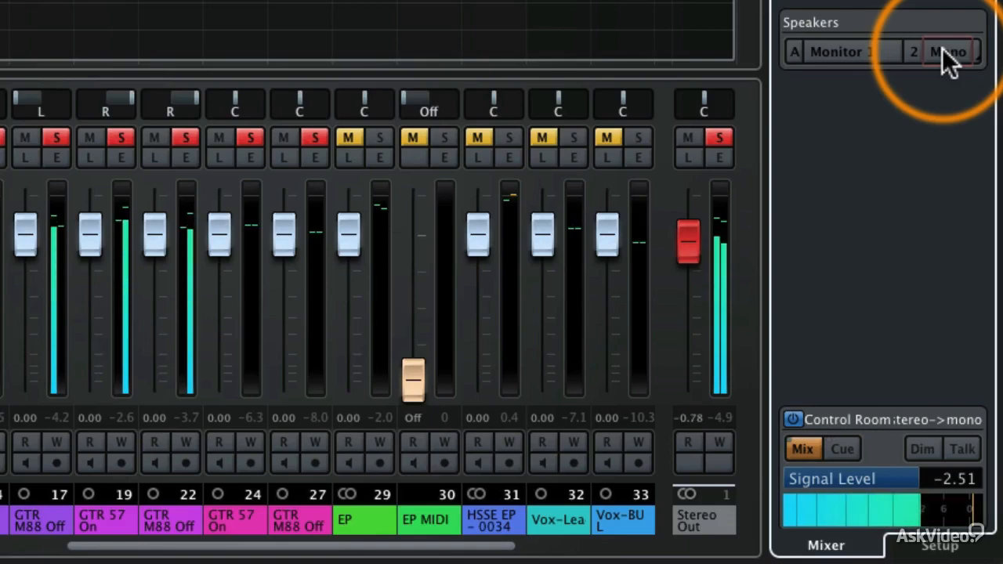
click(942, 48)
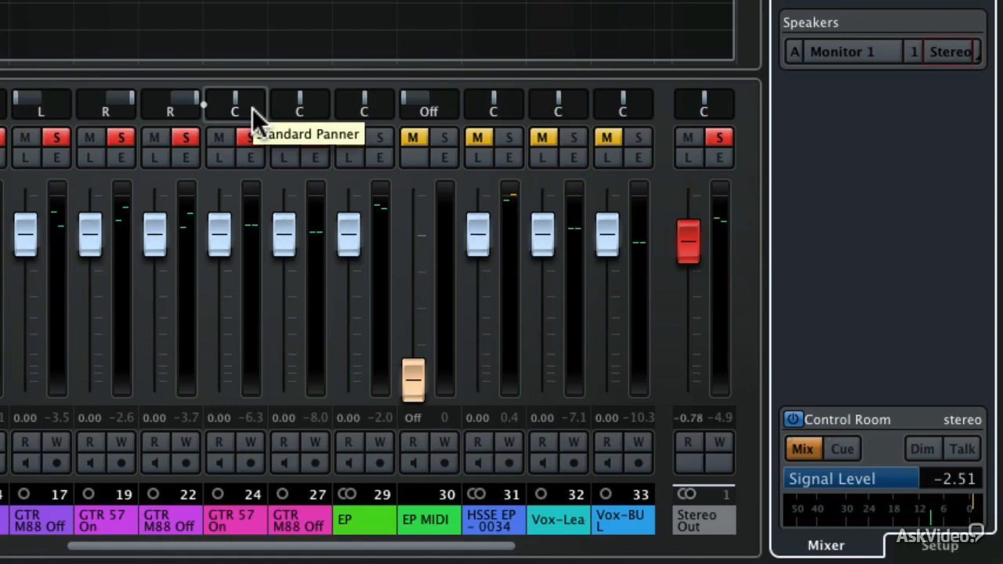
key(space)
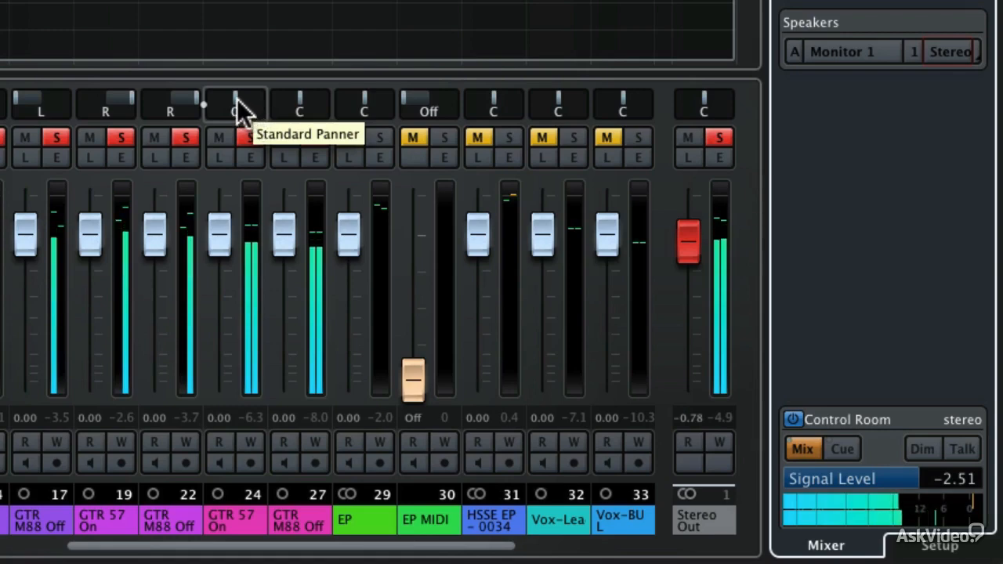
mouse_move(235, 108)
mouse_down()
mouse_move(208, 108)
mouse_move(264, 107)
mouse_move(238, 107)
mouse_up()
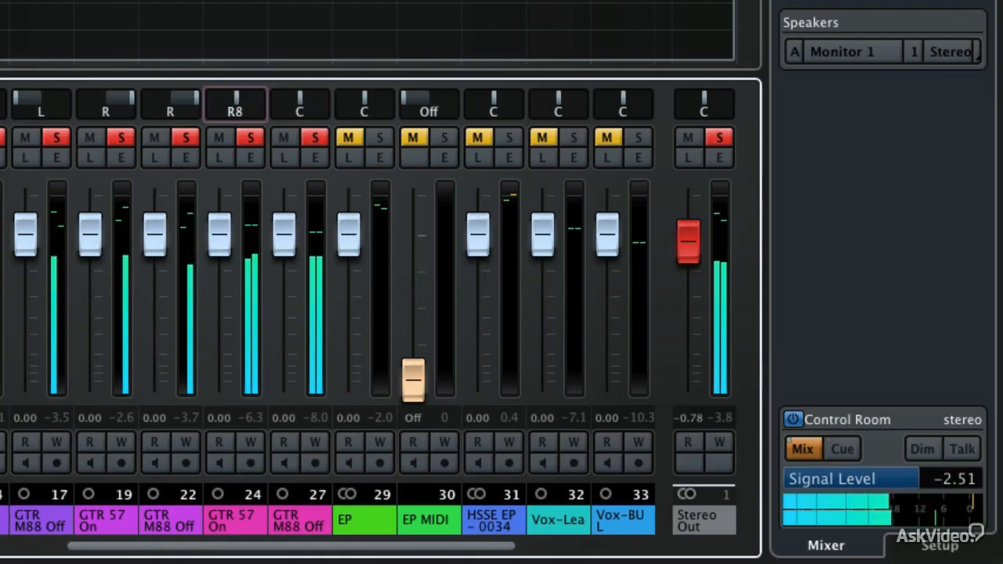
drag(297, 101, 325, 101)
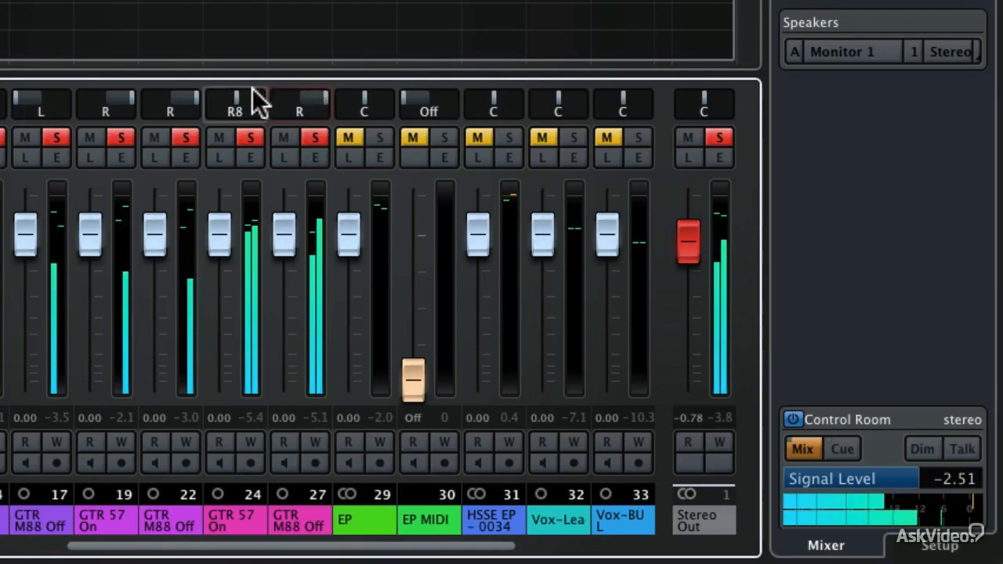
drag(235, 101, 174, 110)
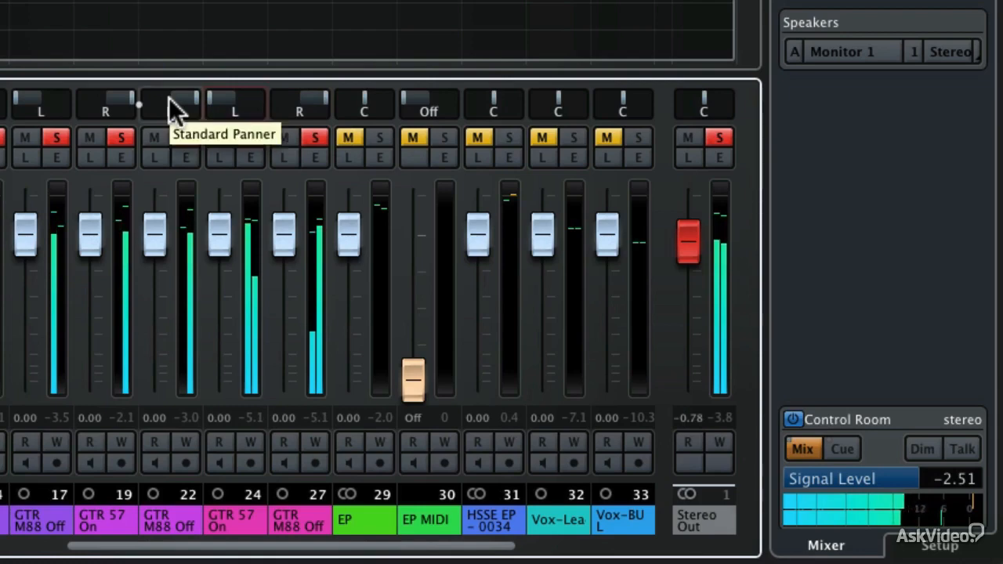
drag(209, 105, 266, 106)
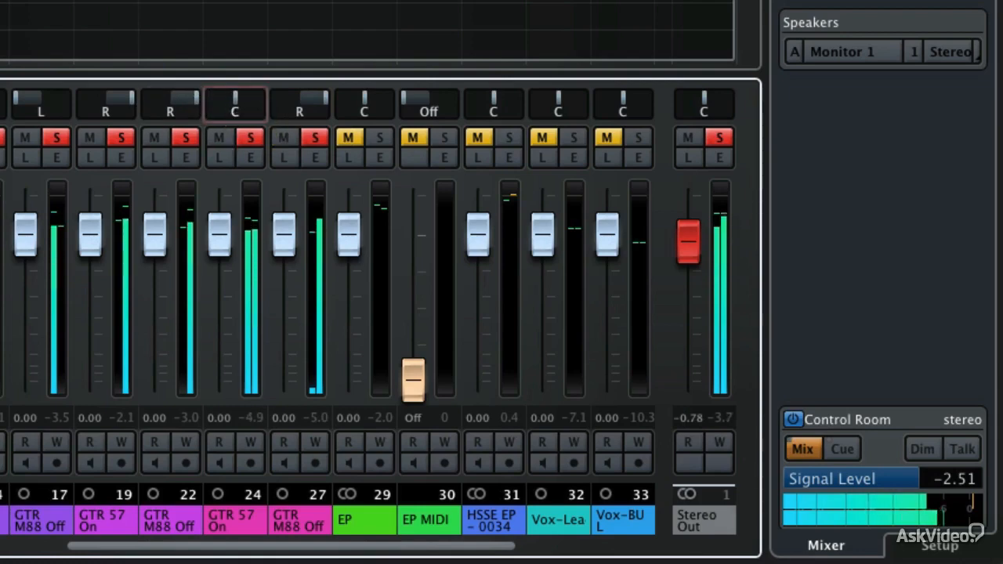
ctrl+click(311, 106)
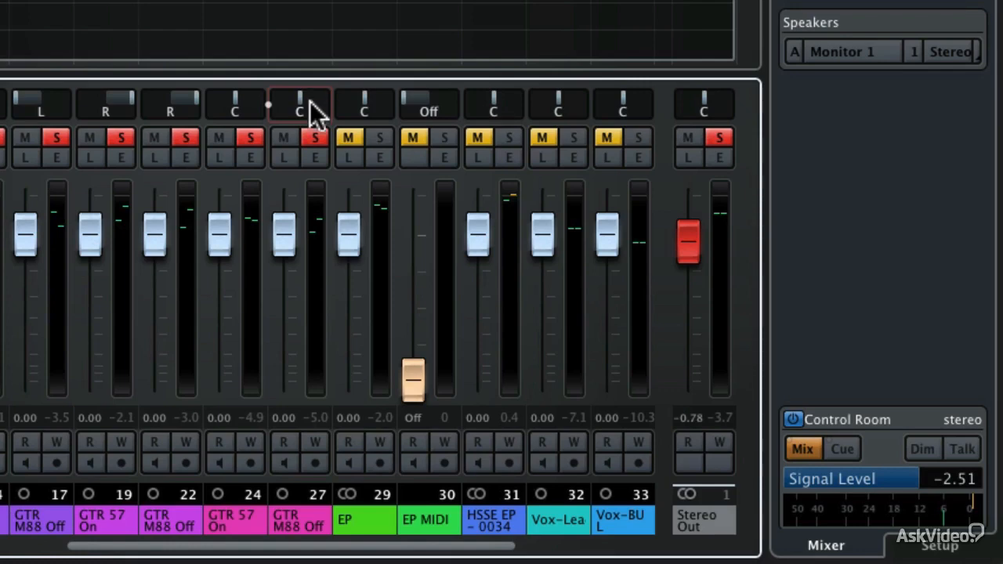
Solo the Bass and Drums group buses alongside GTR and start playback.
drag(390, 555, 633, 553)
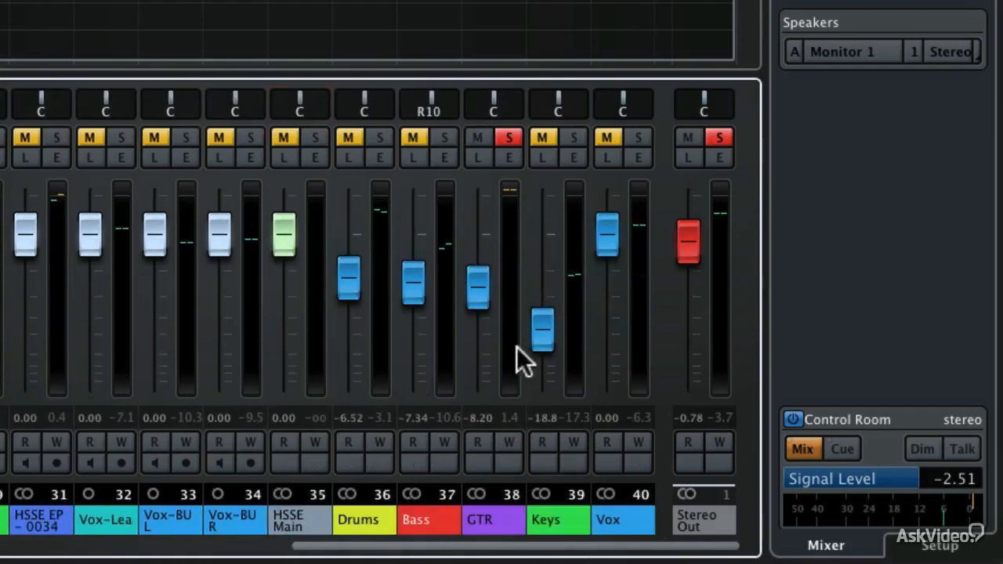
click(446, 138)
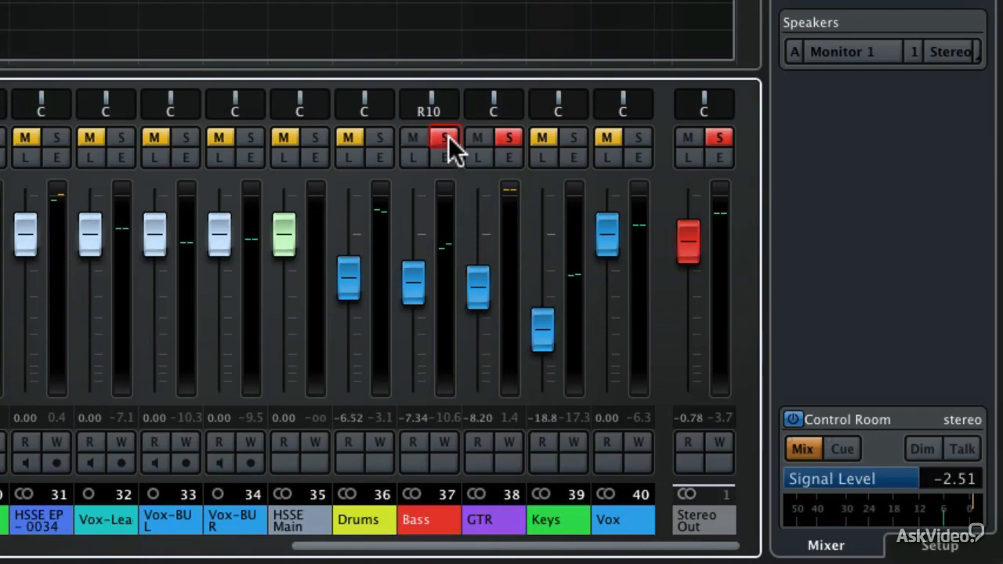
click(381, 137)
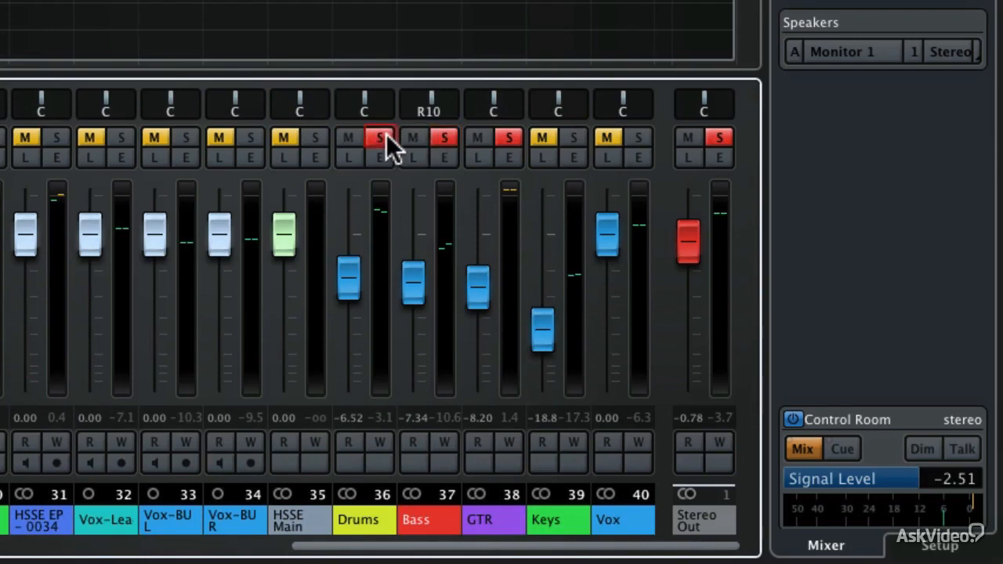
key(space)
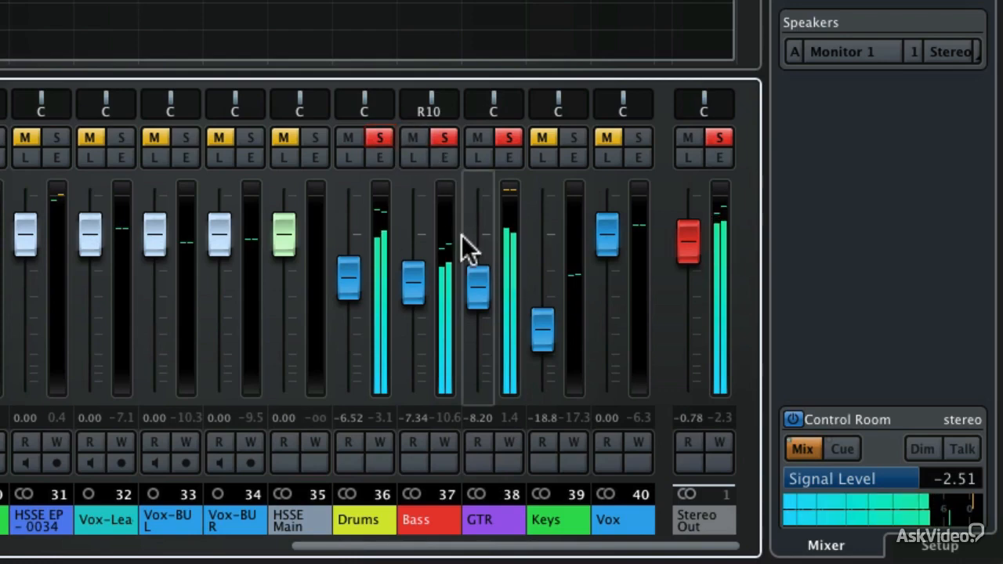
Lower the GTR bus fader to about -10.5 dB and switch Control Room monitoring to Mono.
drag(474, 283, 475, 296)
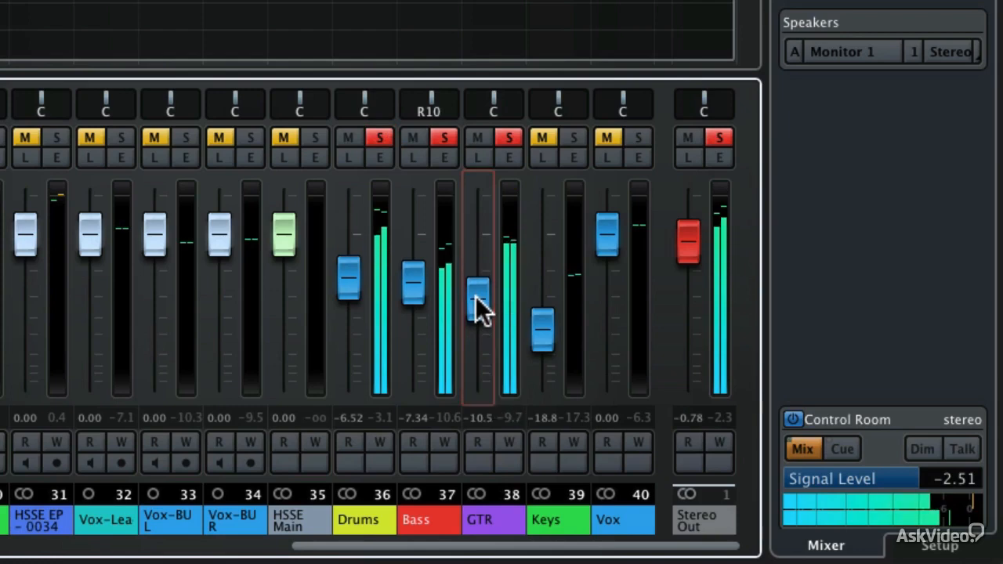
click(941, 54)
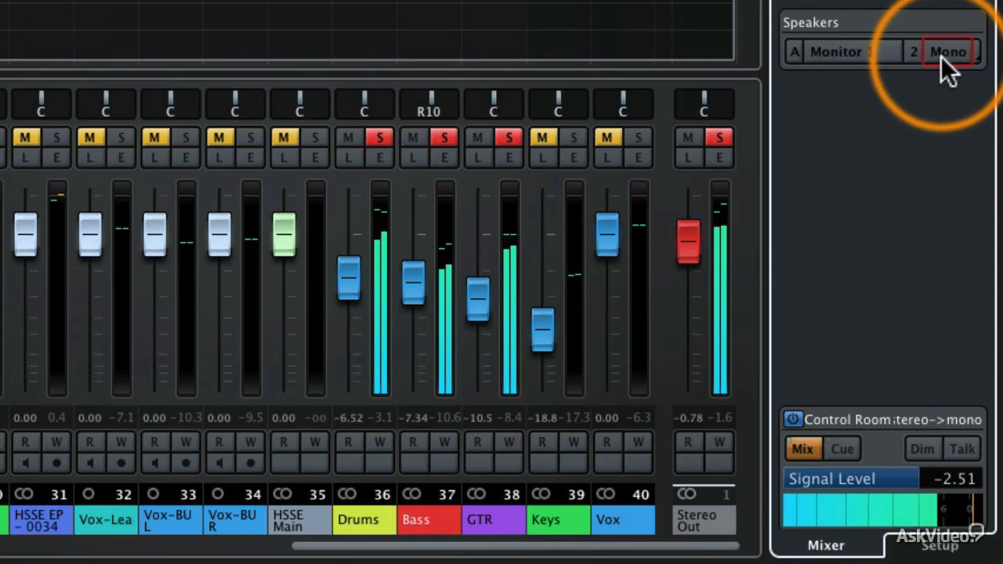
Switch the Control Room speaker downmix from Mono back to Stereo.
click(940, 53)
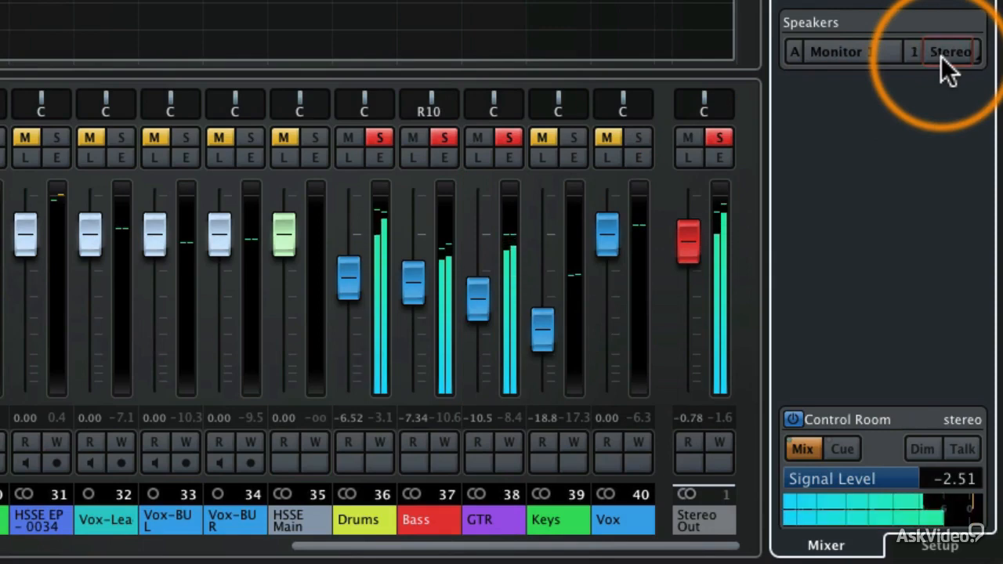